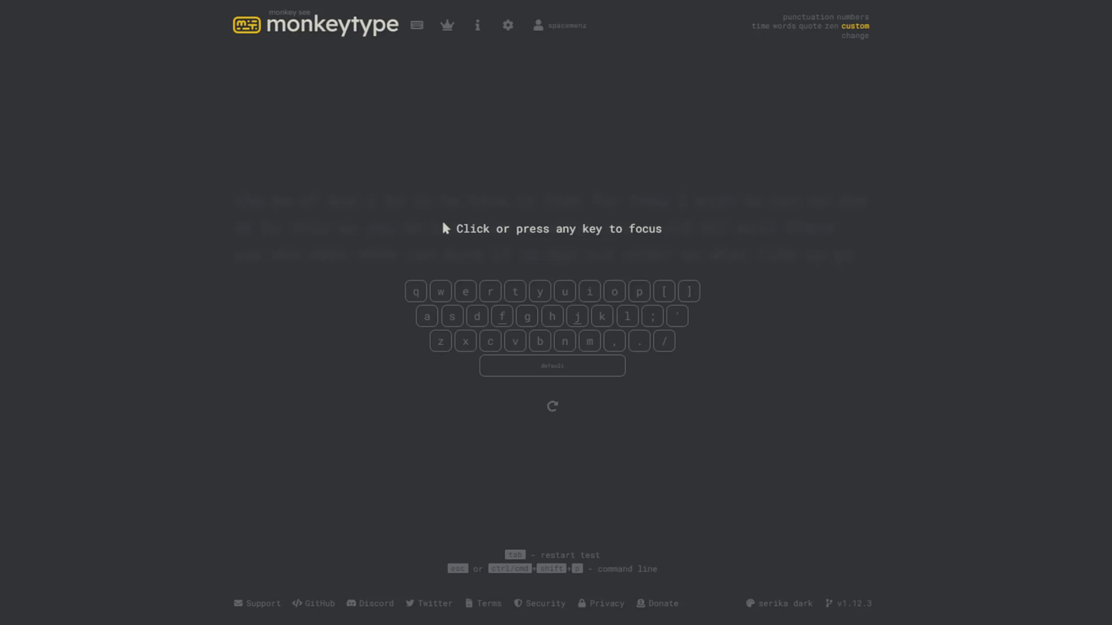
# Focus the custom word test so typing can begin
pyautogui.click(748, 331)
pyautogui.write('the b')
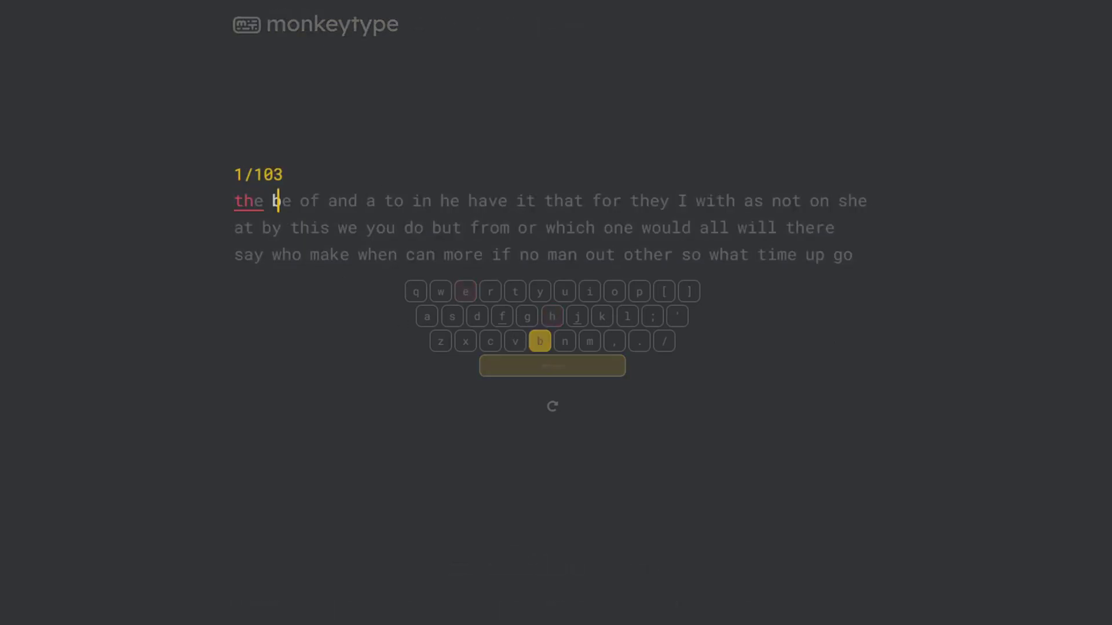
pyautogui.write('e of and a to in he h')
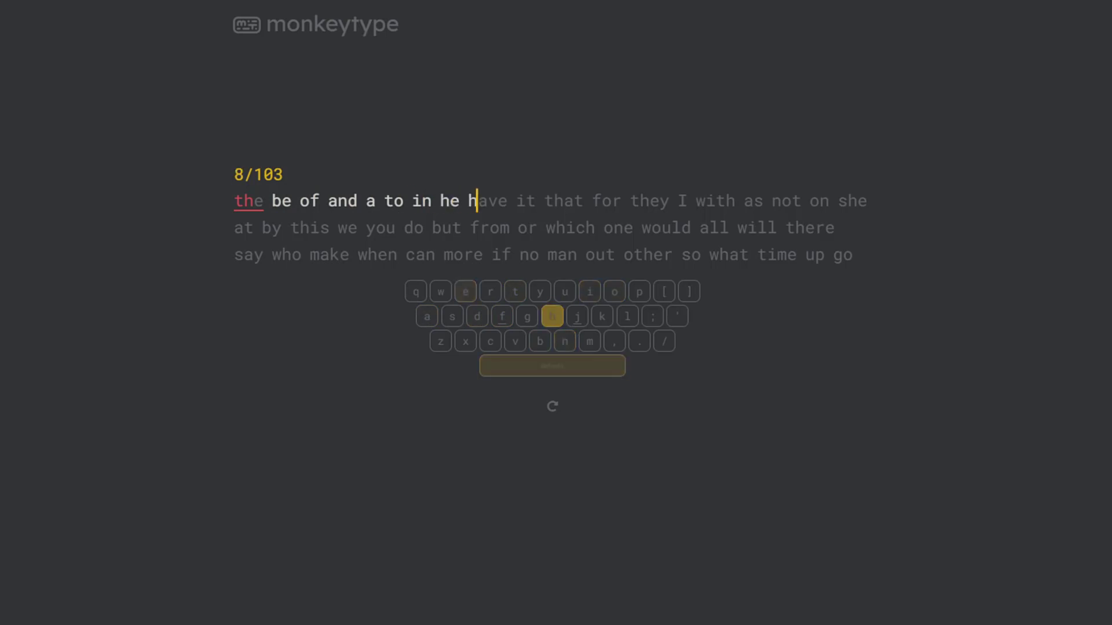
pyautogui.write('ave it that for they')
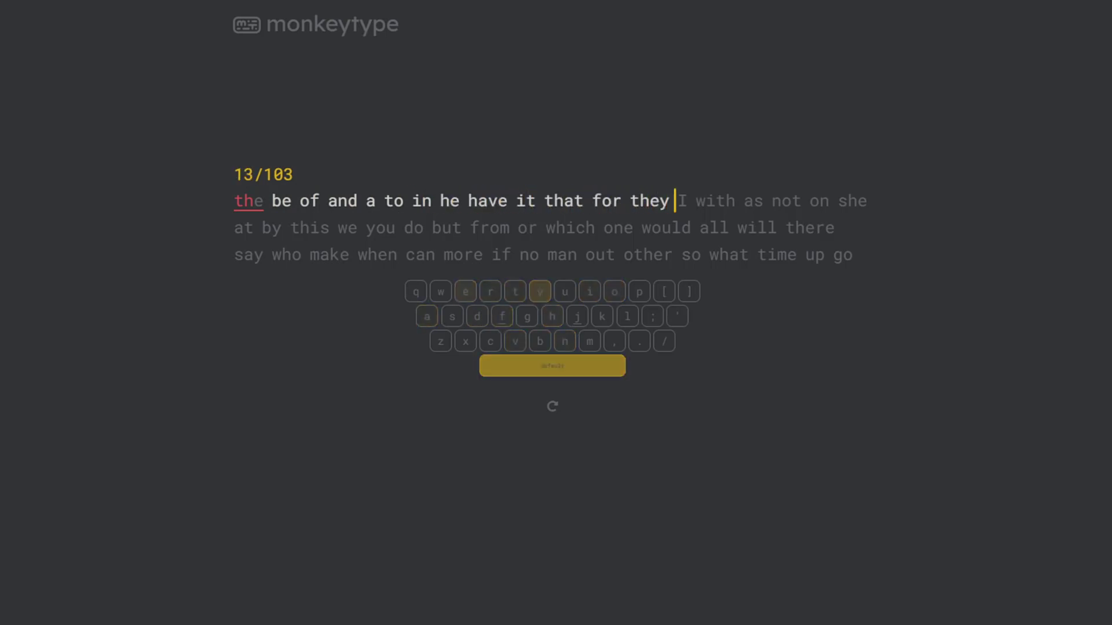
pyautogui.write(' I with as not on she')
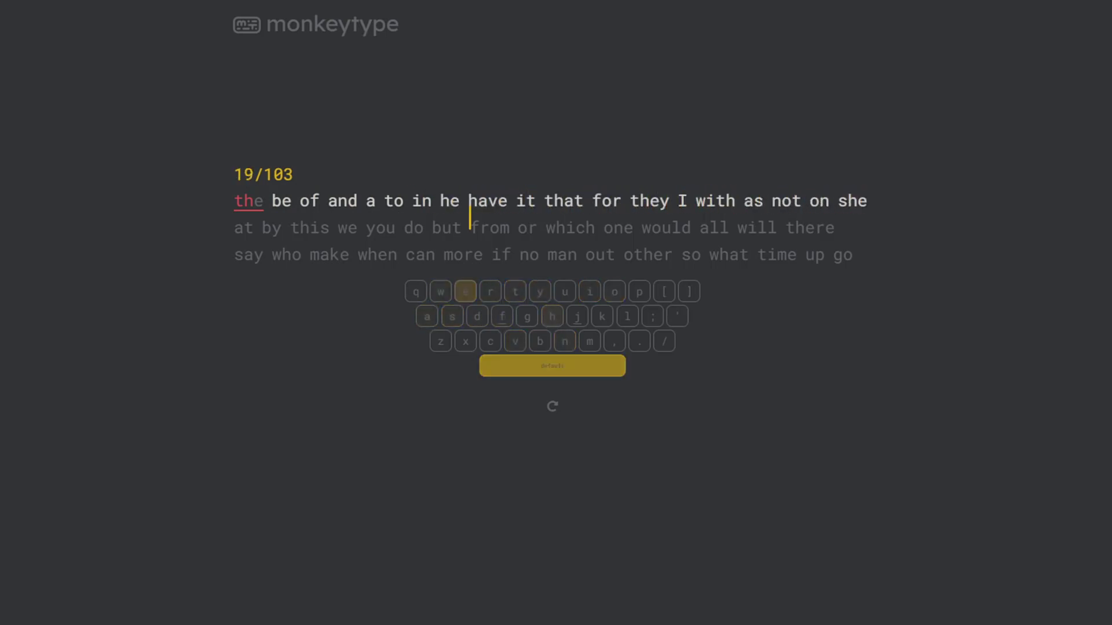
pyautogui.write(' at by this we you do')
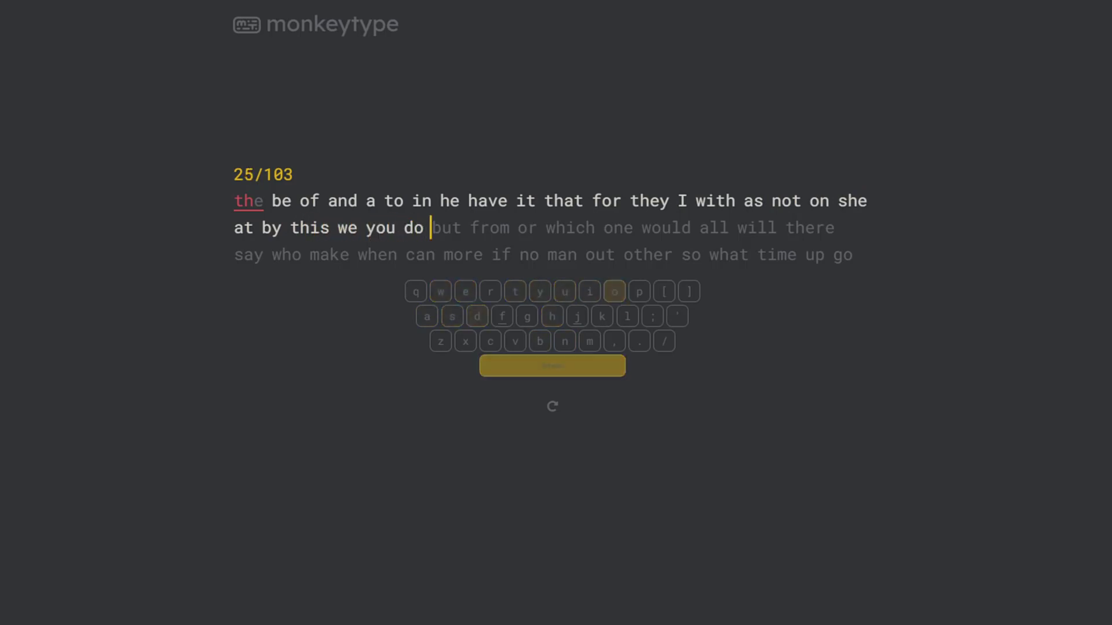
pyautogui.write(' but from or which one')
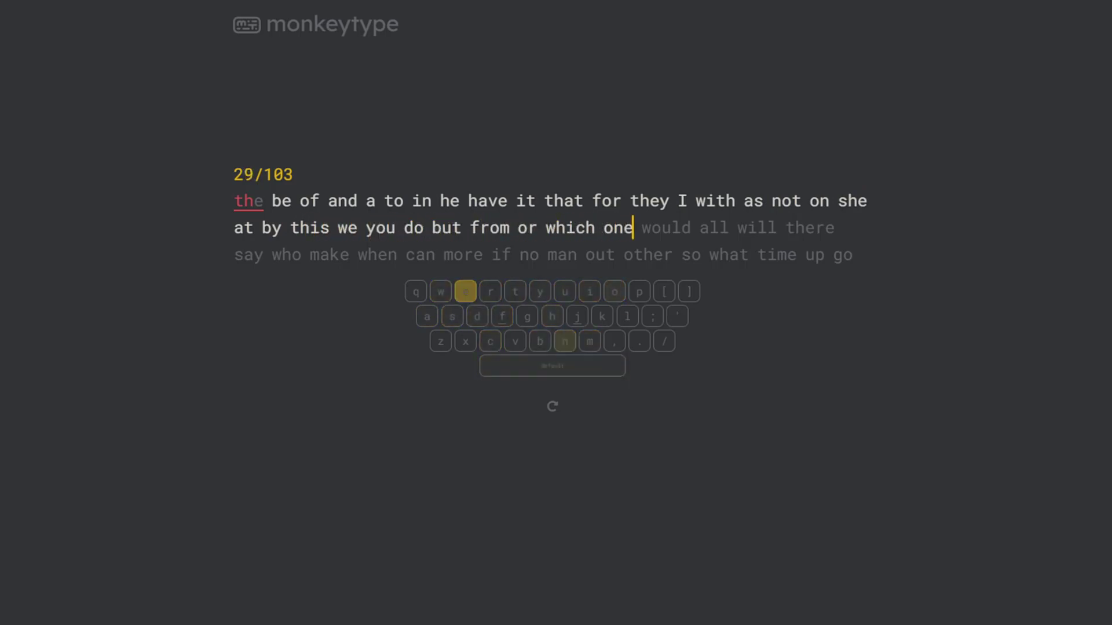
pyautogui.write(' would all will there')
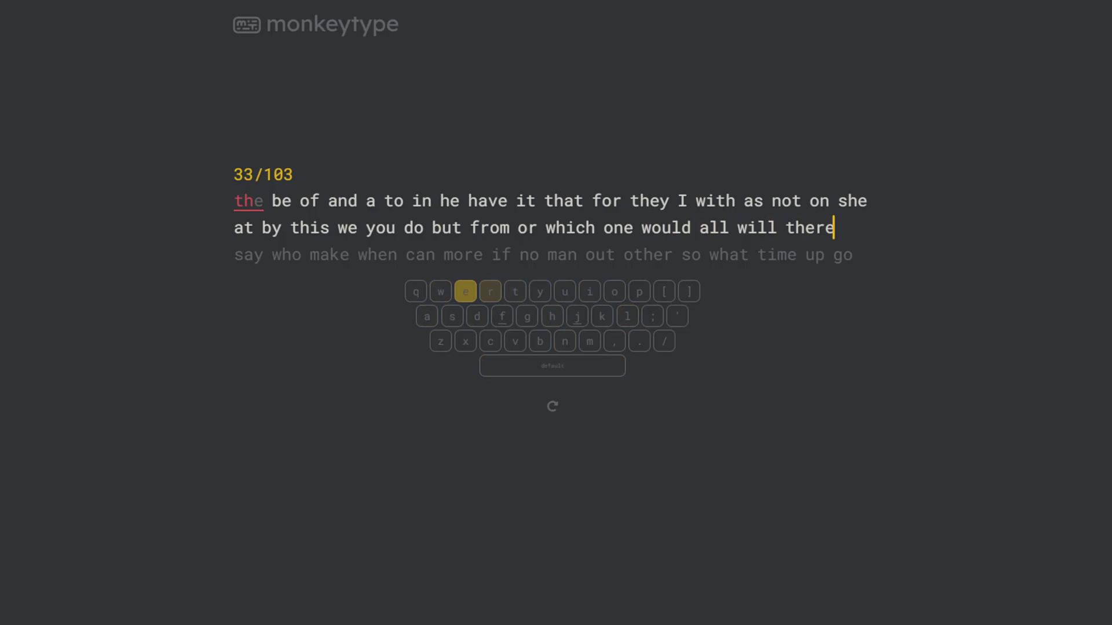
pyautogui.write(' say who make when ca')
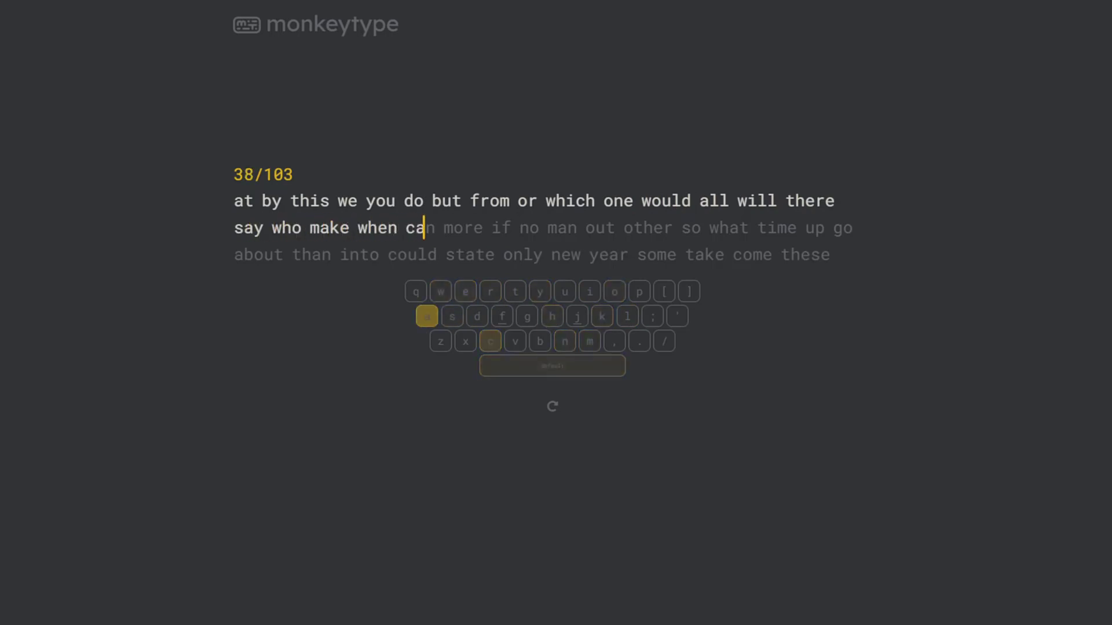
pyautogui.write('n more if no man out ')
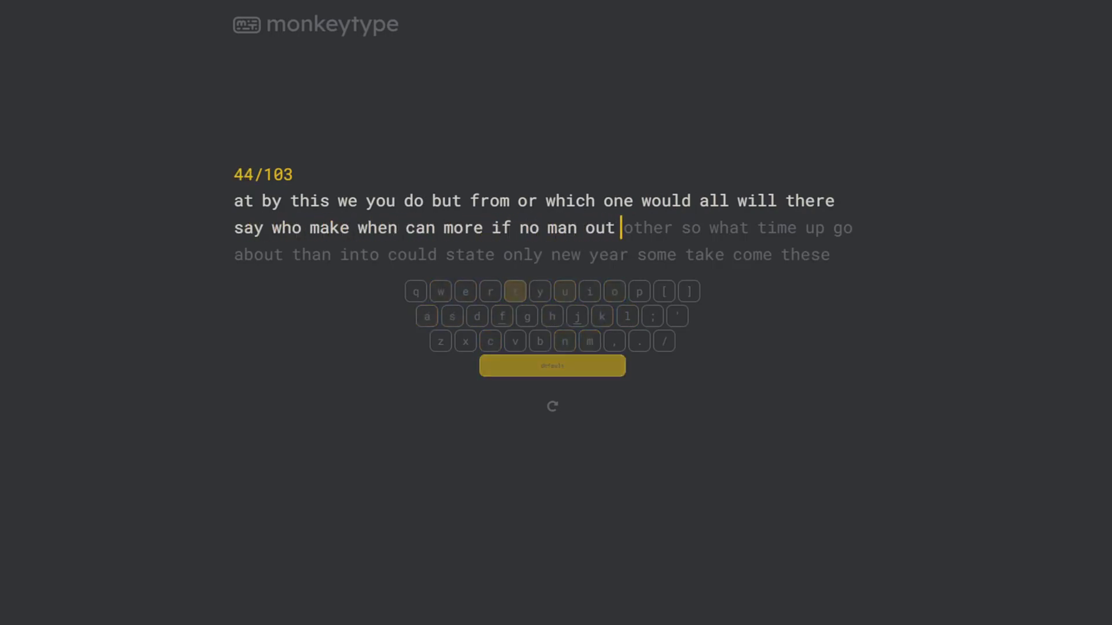
pyautogui.write('other so what time up')
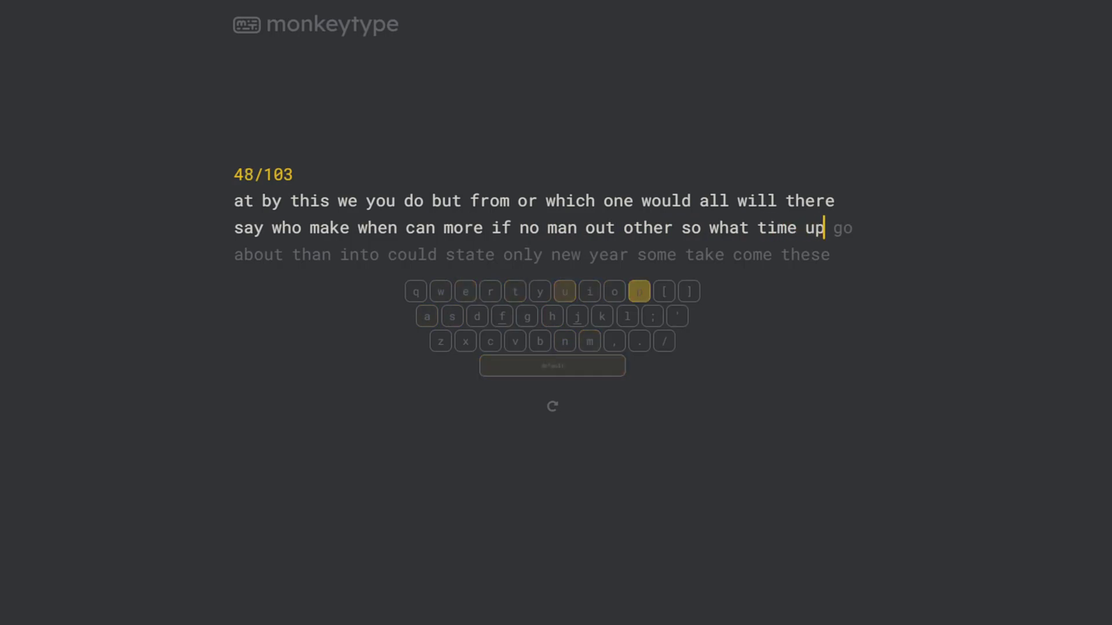
pyautogui.write(' go about than into c')
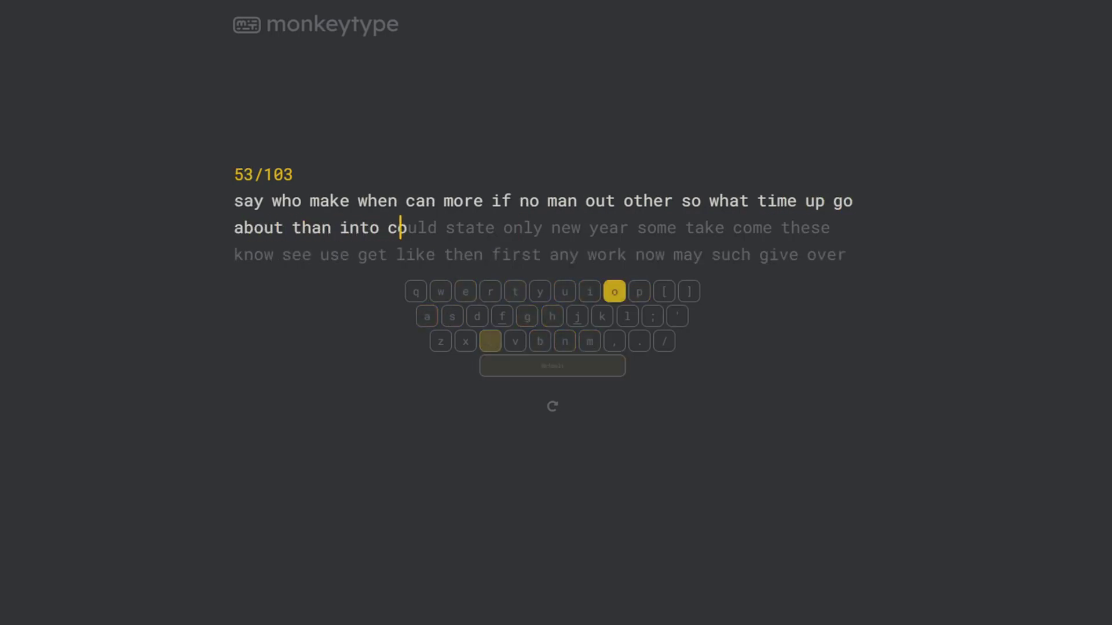
pyautogui.write('ould state only new y')
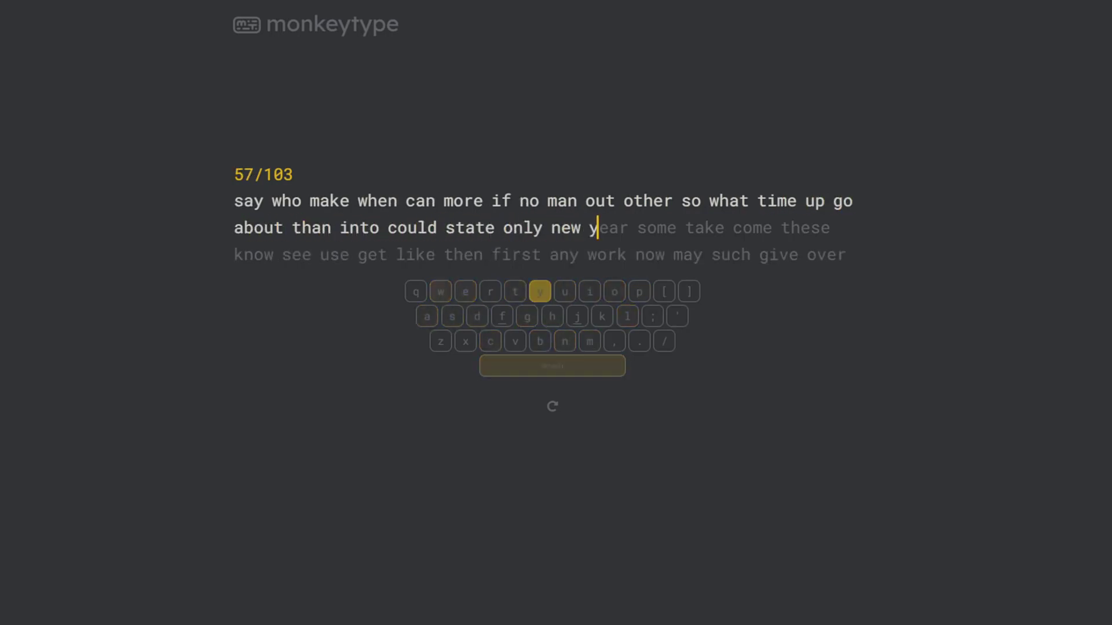
pyautogui.write('ear some take come the')
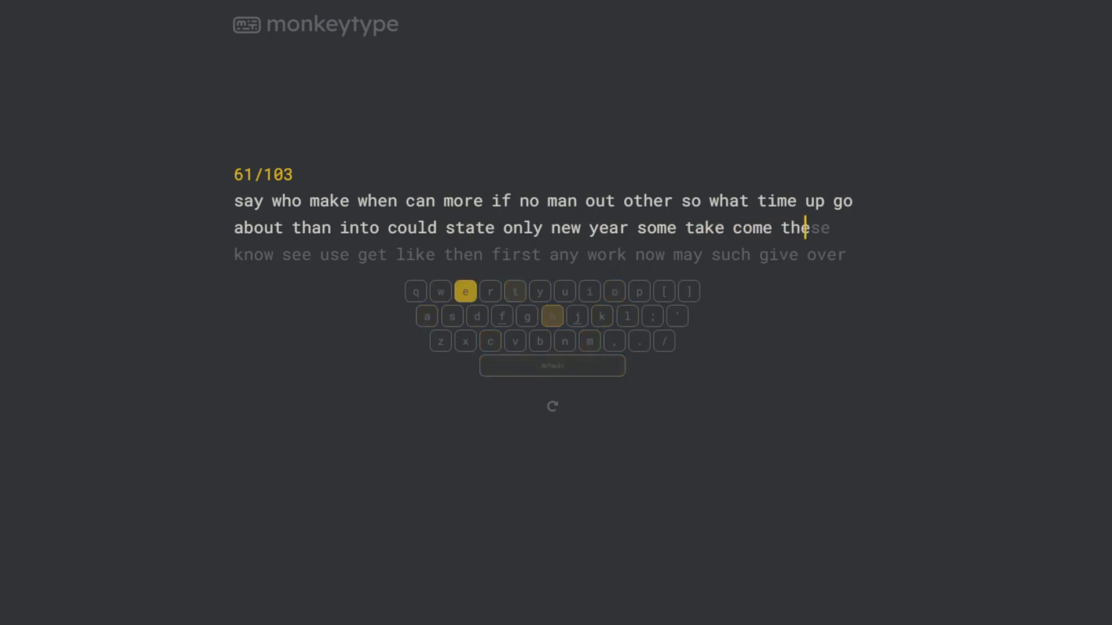
pyautogui.write('se know see use get ')
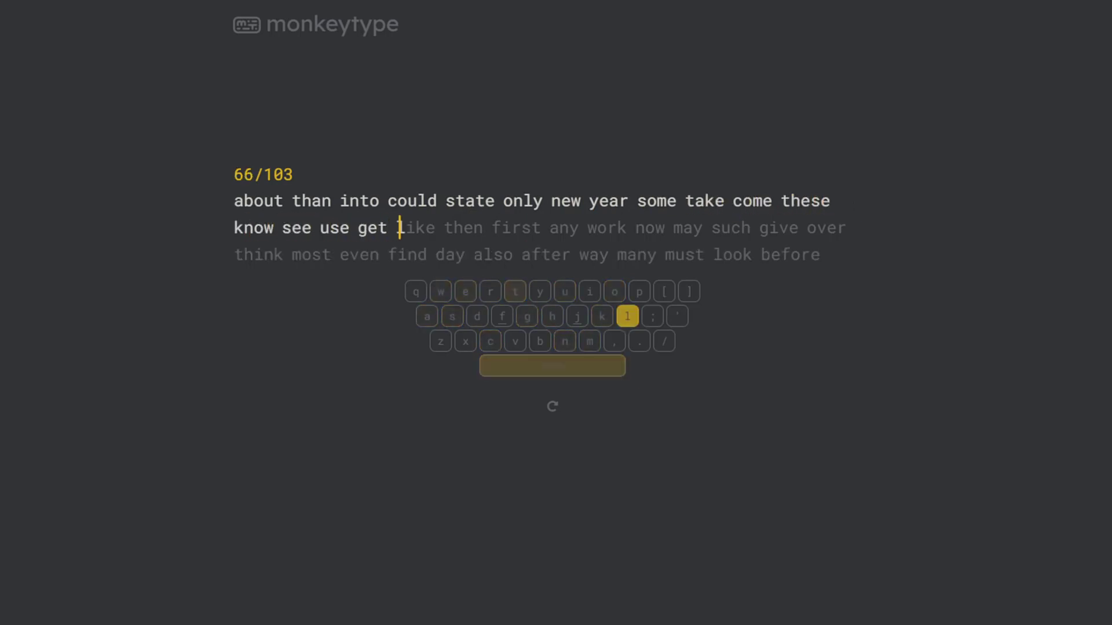
pyautogui.write('like then first any wo')
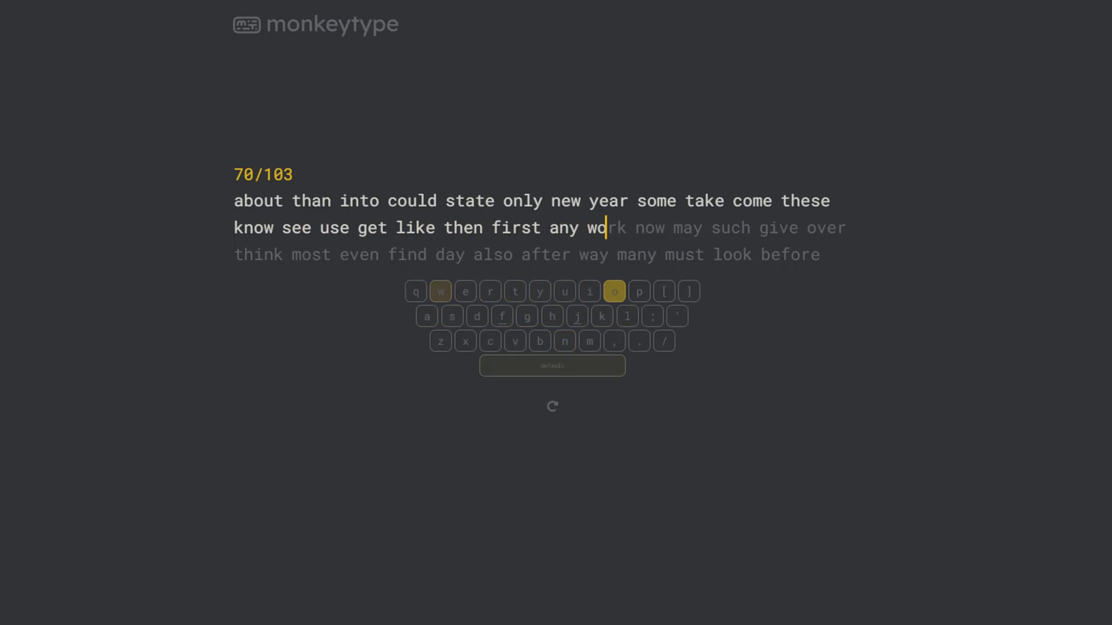
pyautogui.write('rk now may such give ')
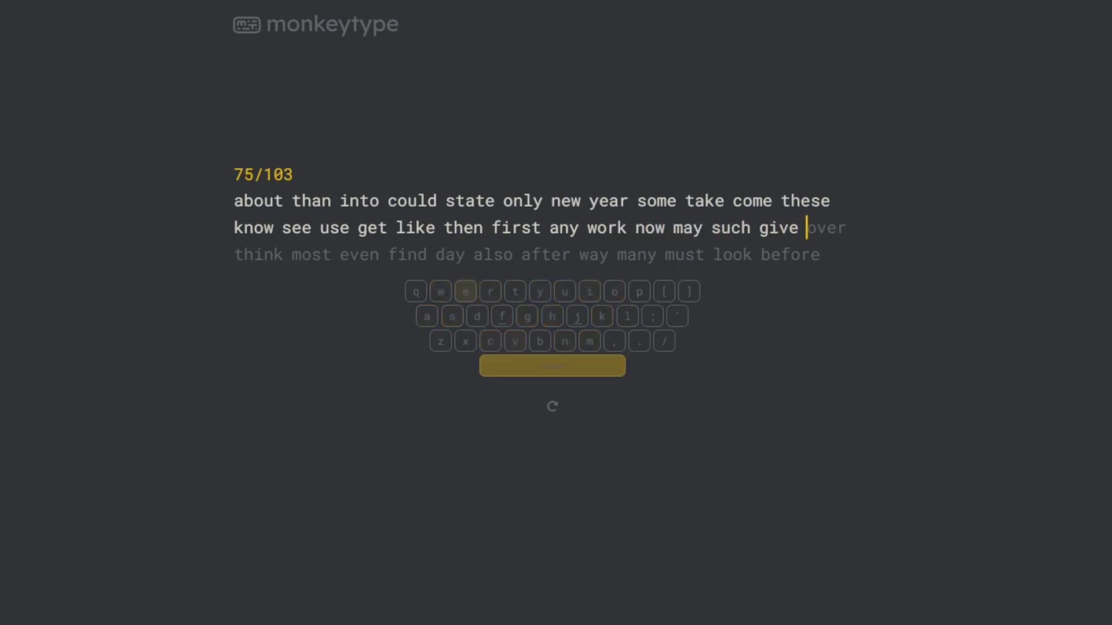
pyautogui.write('over think most even ')
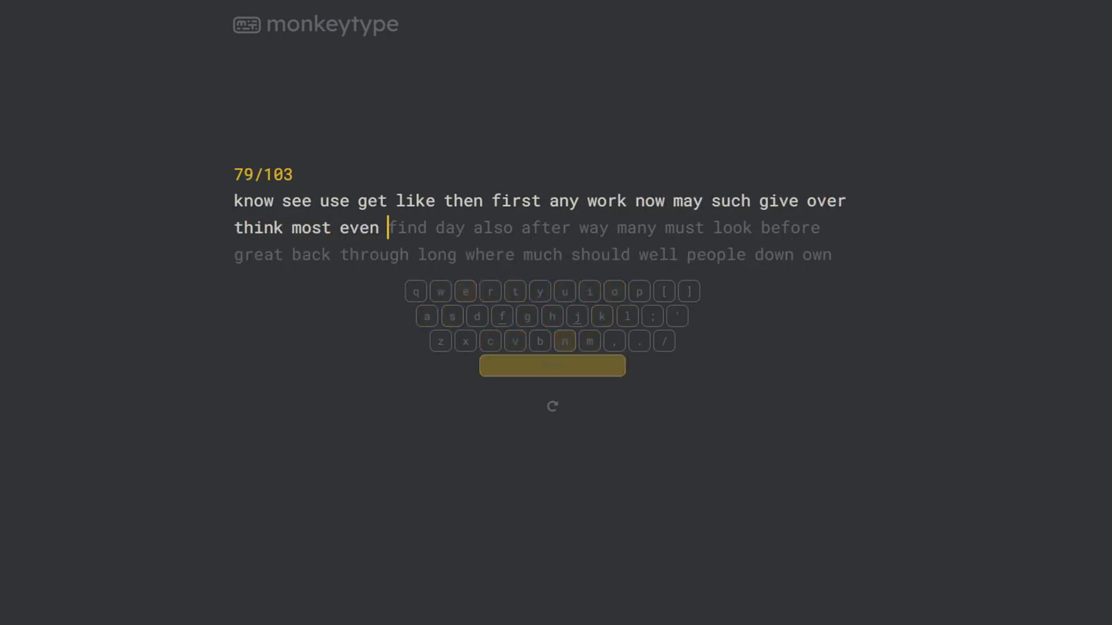
pyautogui.write('find day also after w')
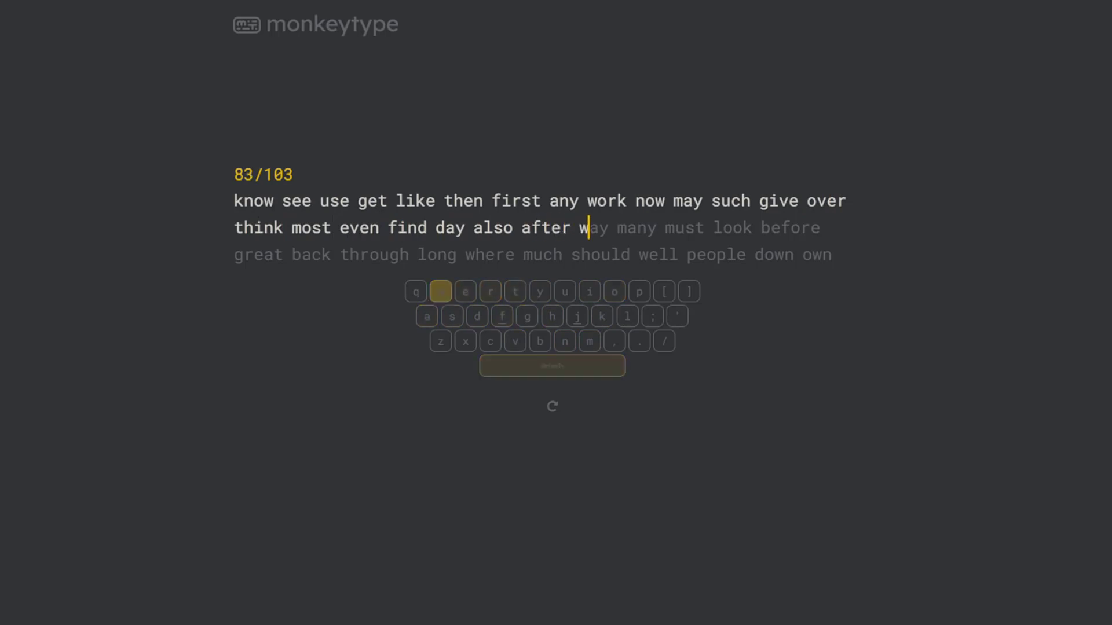
pyautogui.write('ay many must look befo')
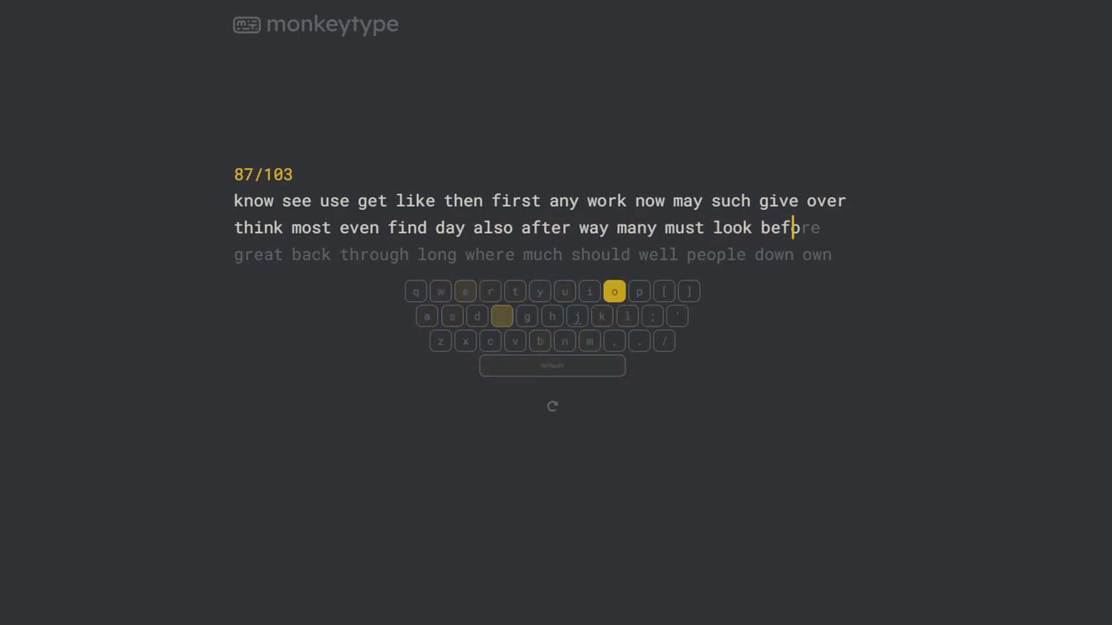
pyautogui.write('re great back through')
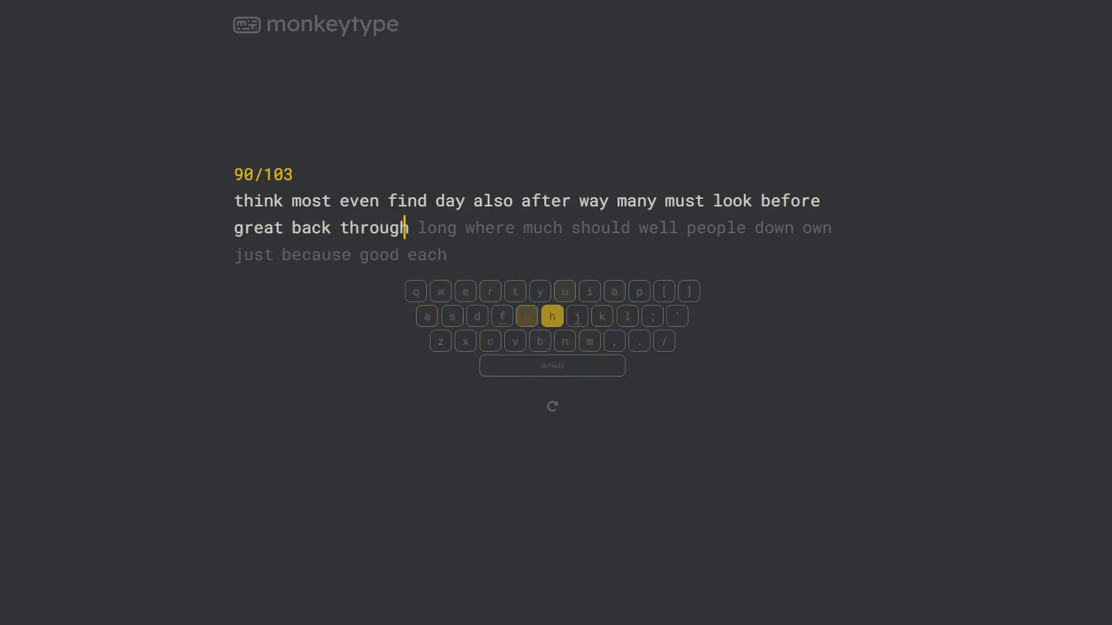
pyautogui.write(' long where much shou')
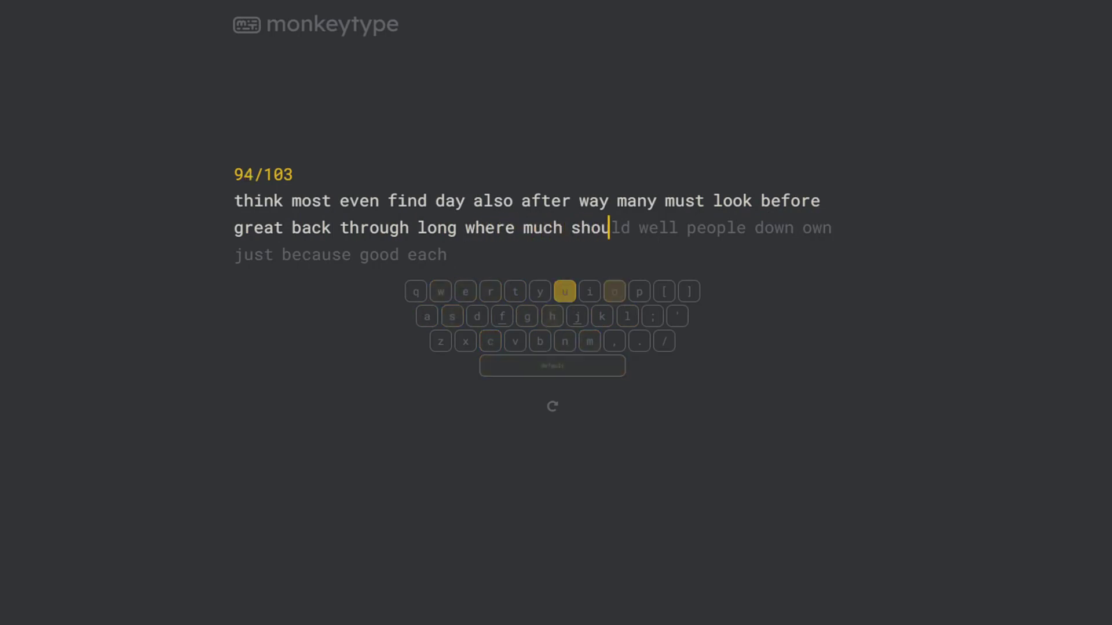
pyautogui.write('ld well people down o')
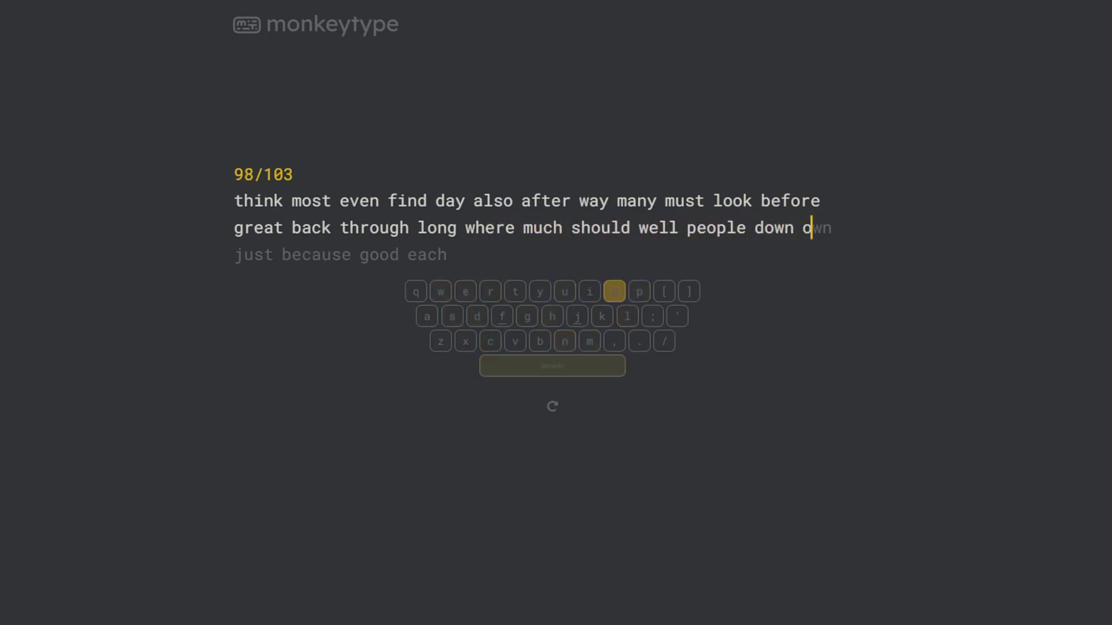
pyautogui.write('wn just because good ')
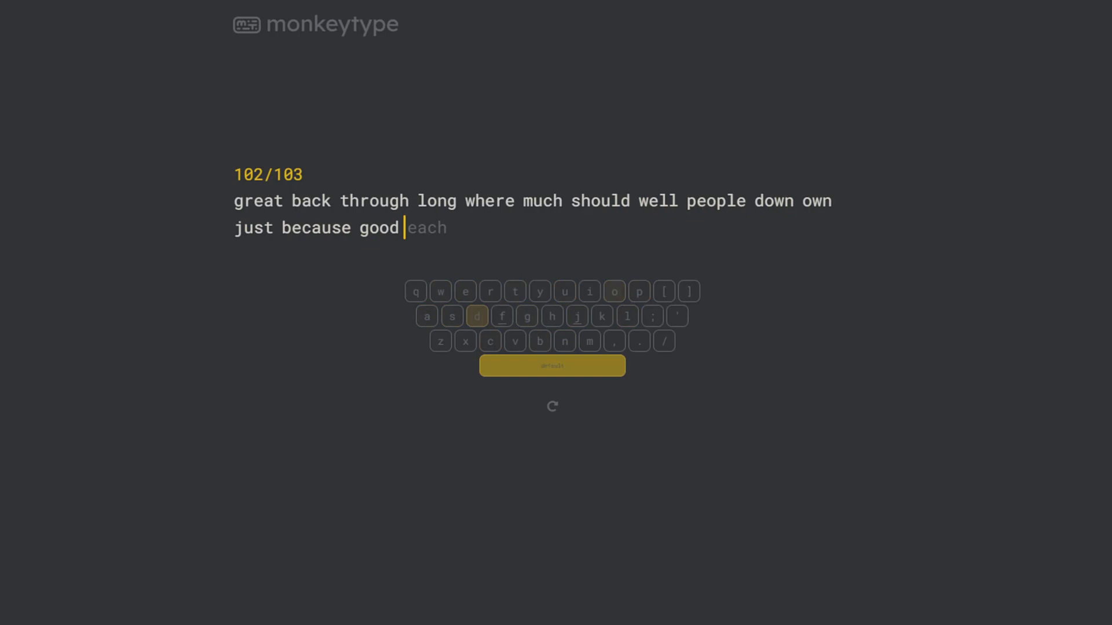
pyautogui.write('each')
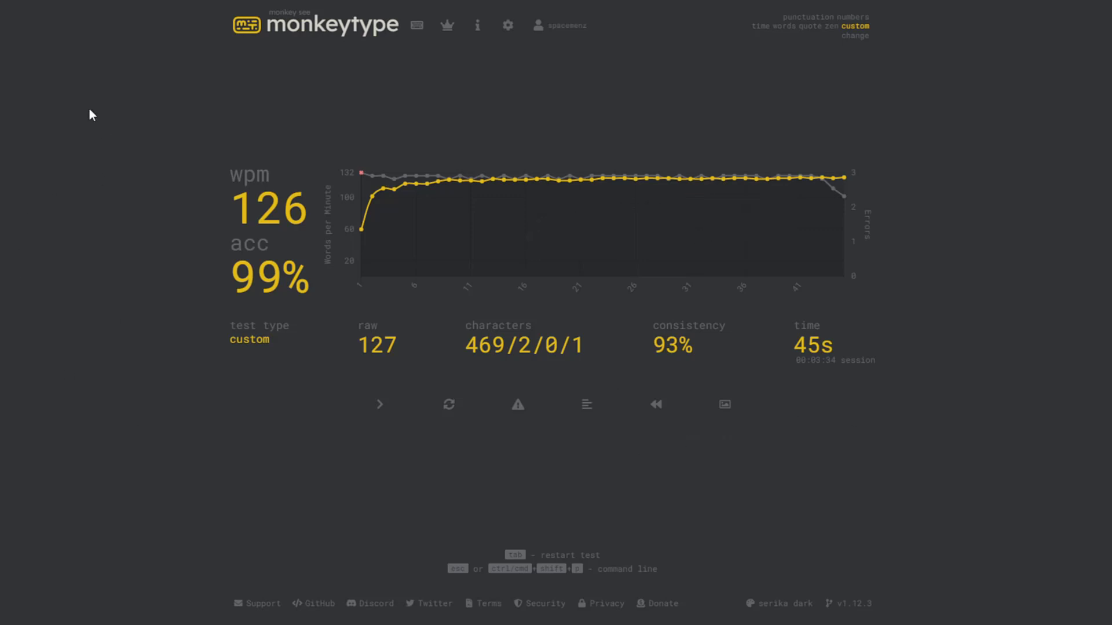
# Copy the results text (126 wpm, 99% accuracy, 45 s), then clear the selection
pyautogui.moveTo(90, 113); pyautogui.dragTo(827, 605)
pyautogui.hotkey('ctrl', 'c')
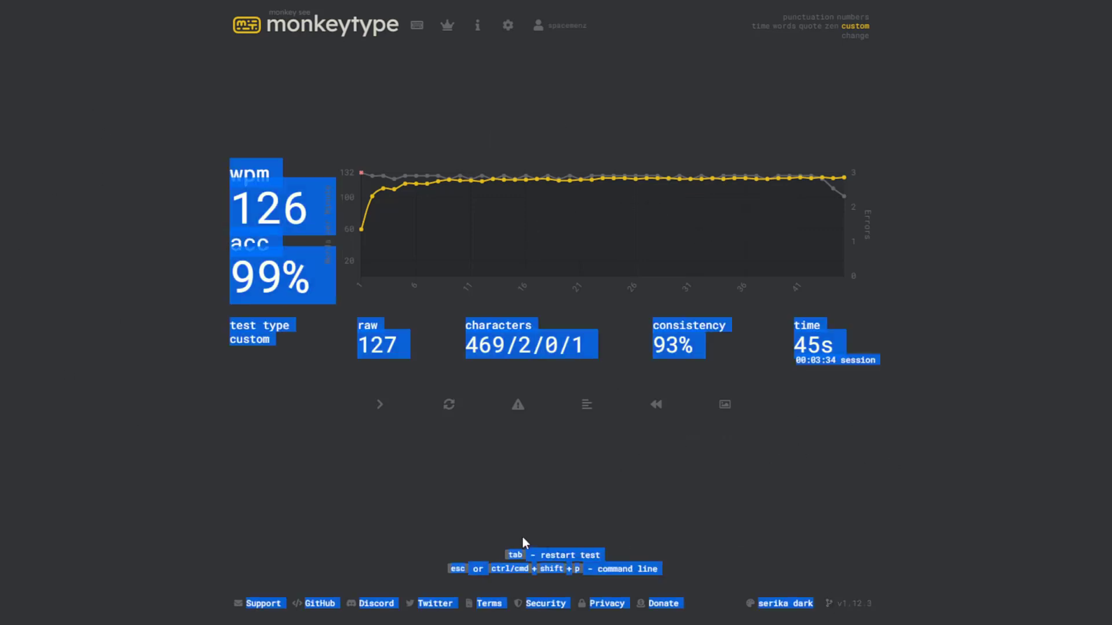
pyautogui.click(442, 527)
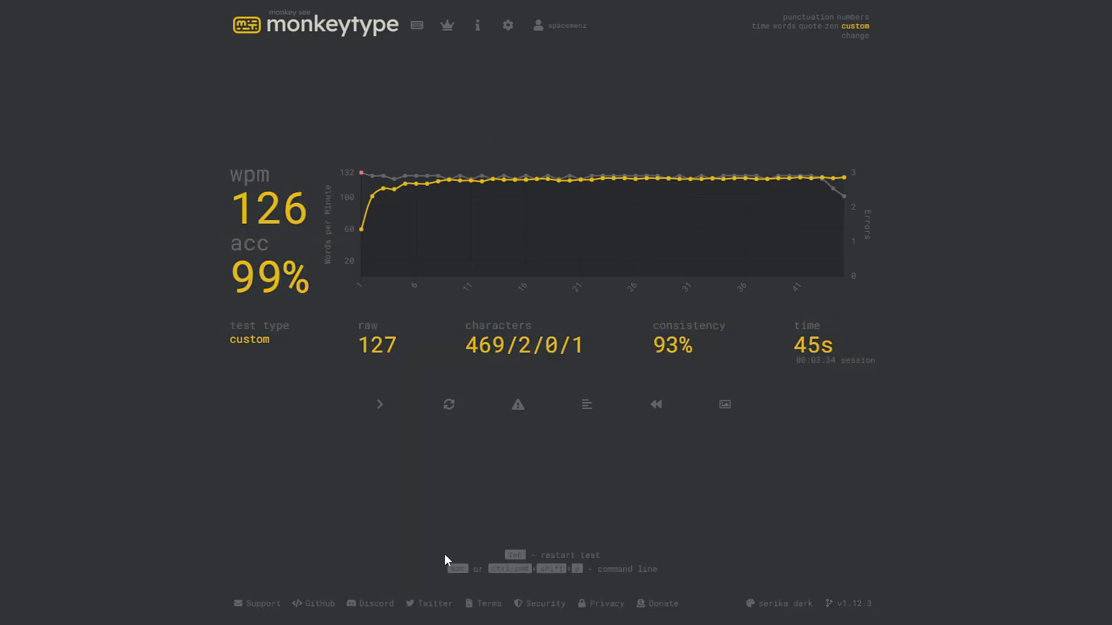